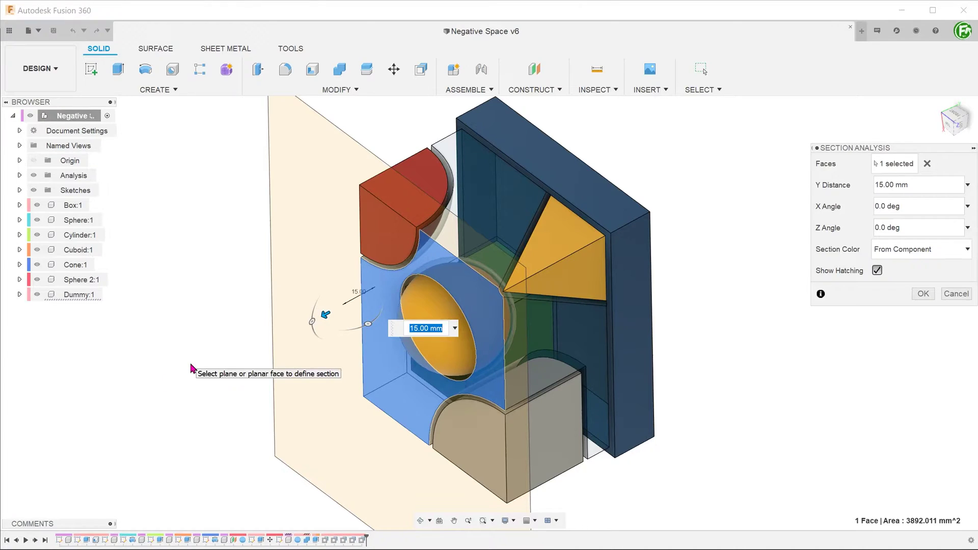
Move the section plane through the box model to inspect its interior.
mouse_move(325, 315)
mouse_down()
mouse_move(299, 327)
mouse_move(377, 288)
mouse_move(451, 269)
mouse_up()
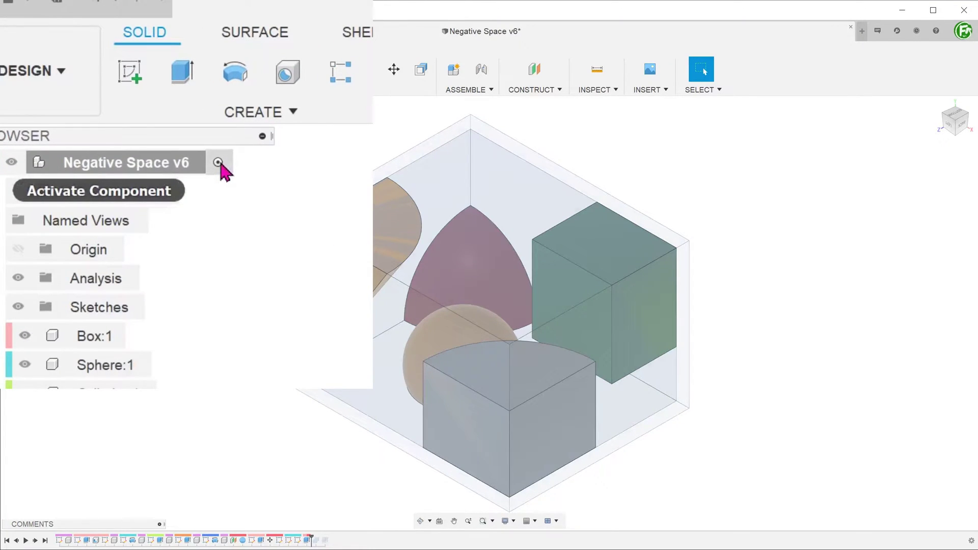
Create an active empty component named Dummy under the top-level assembly and expand it in the browser.
click(307, 117)
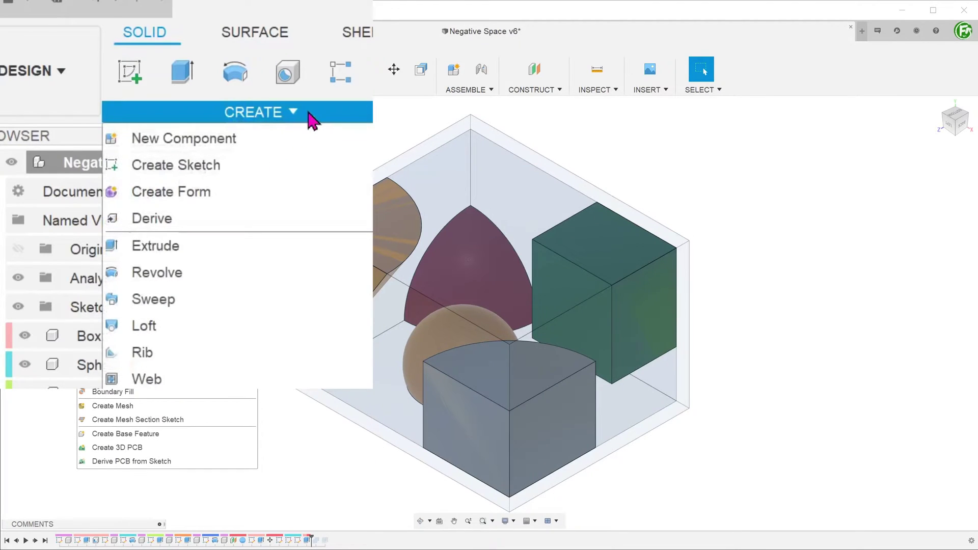
click(196, 105)
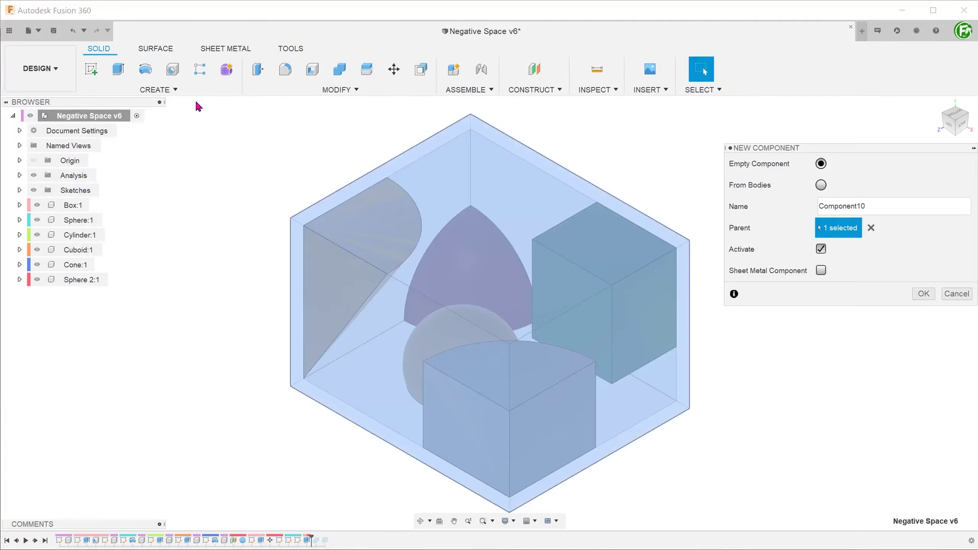
drag(873, 206, 812, 211)
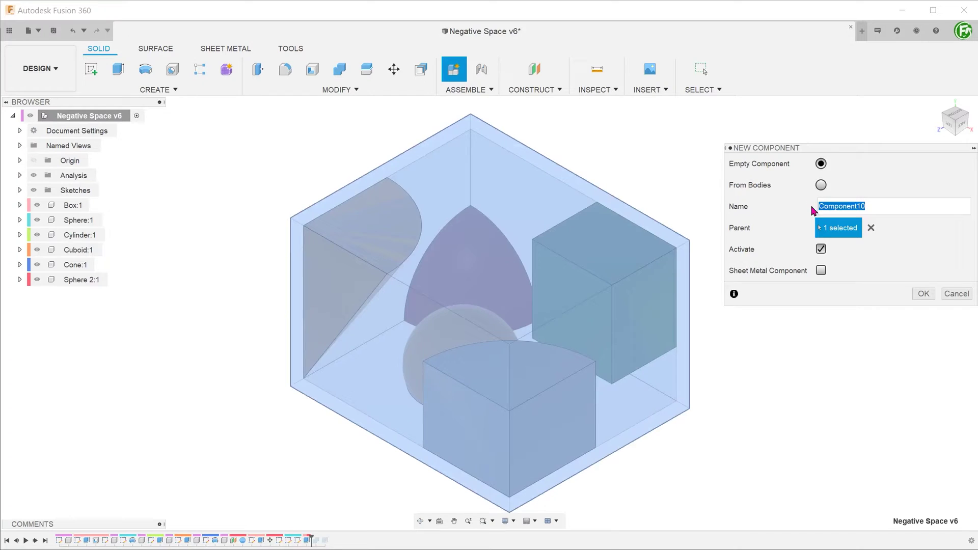
text(Dummy)
key(Return)
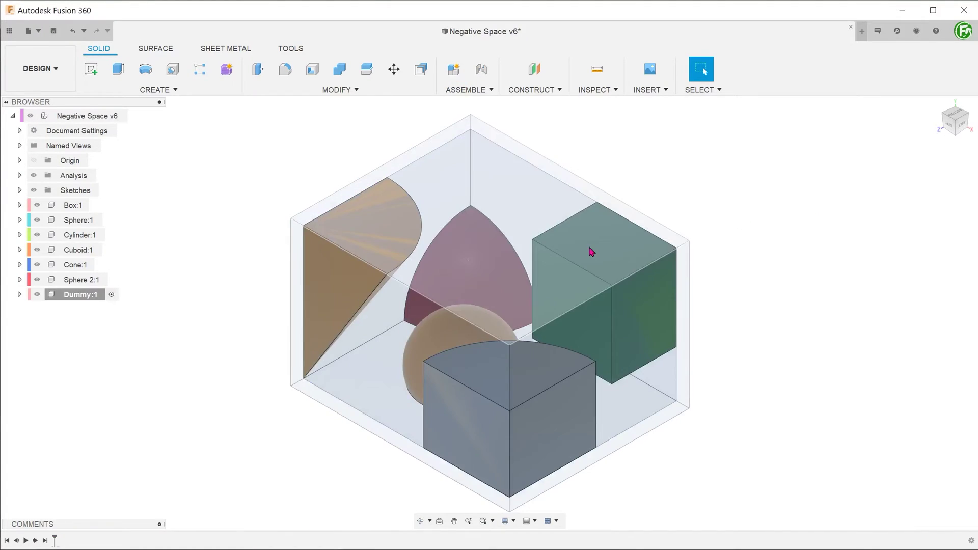
click(20, 295)
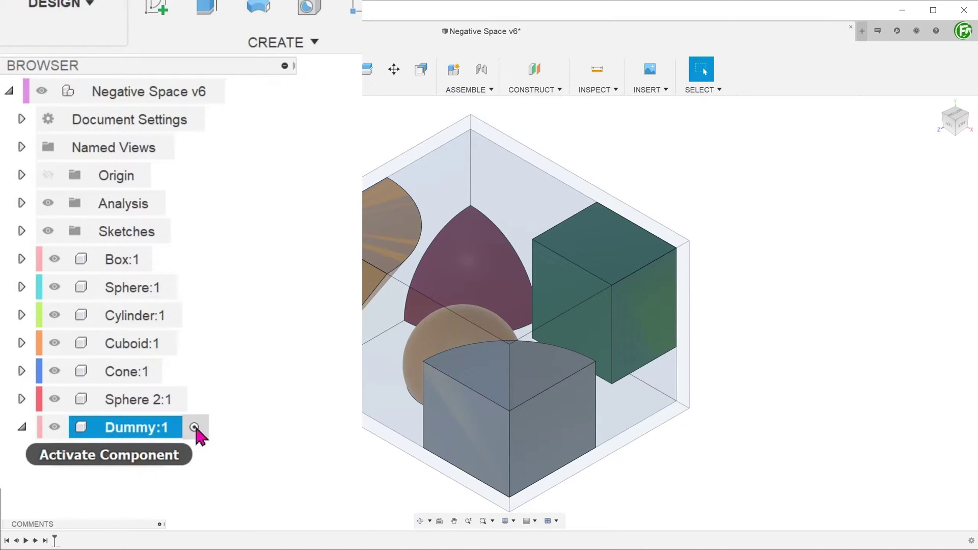
Create a sphere as a new body centred on the origin, large enough to enclose the entire box.
click(255, 44)
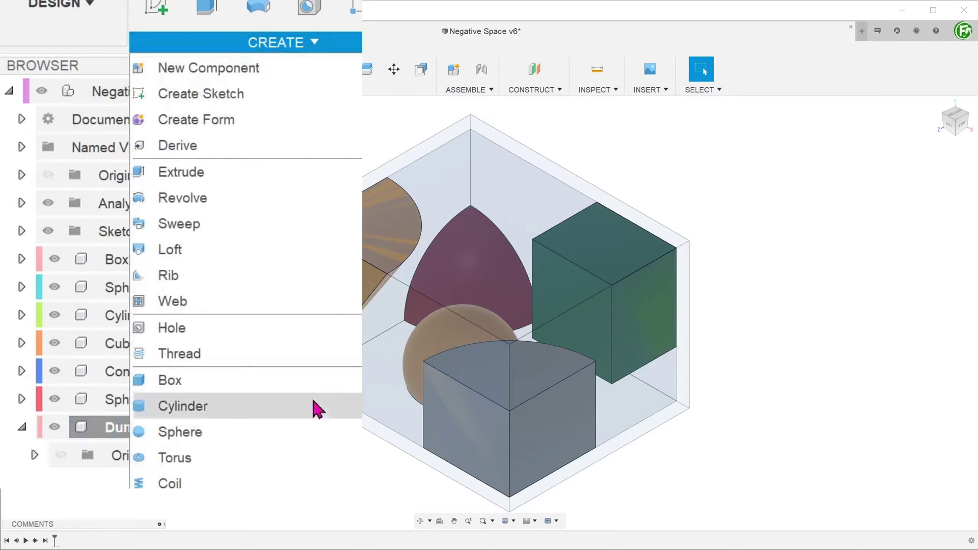
click(347, 433)
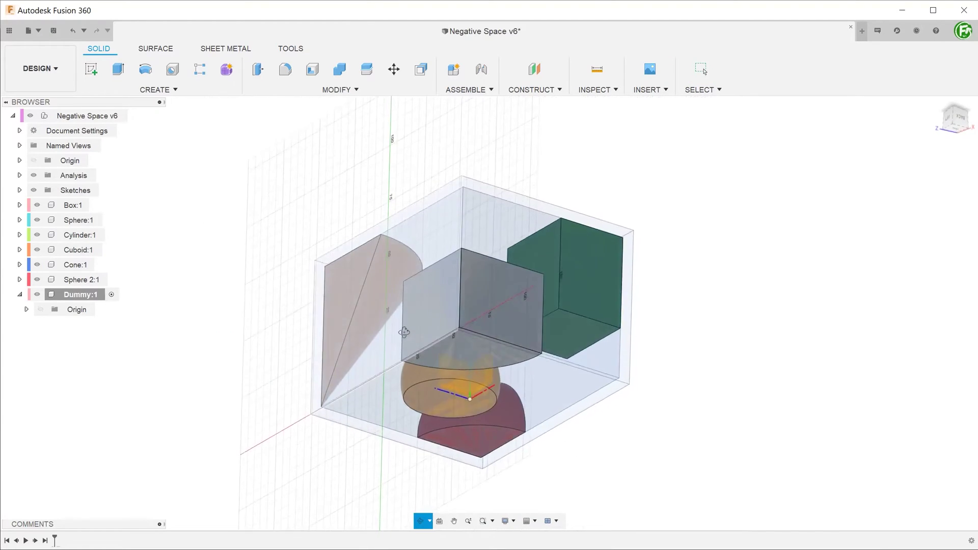
click(458, 377)
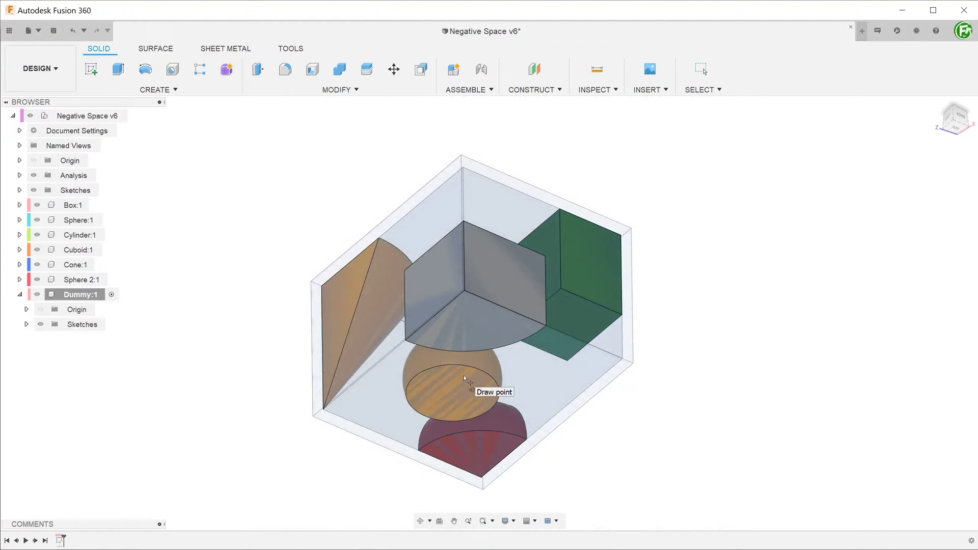
click(472, 390)
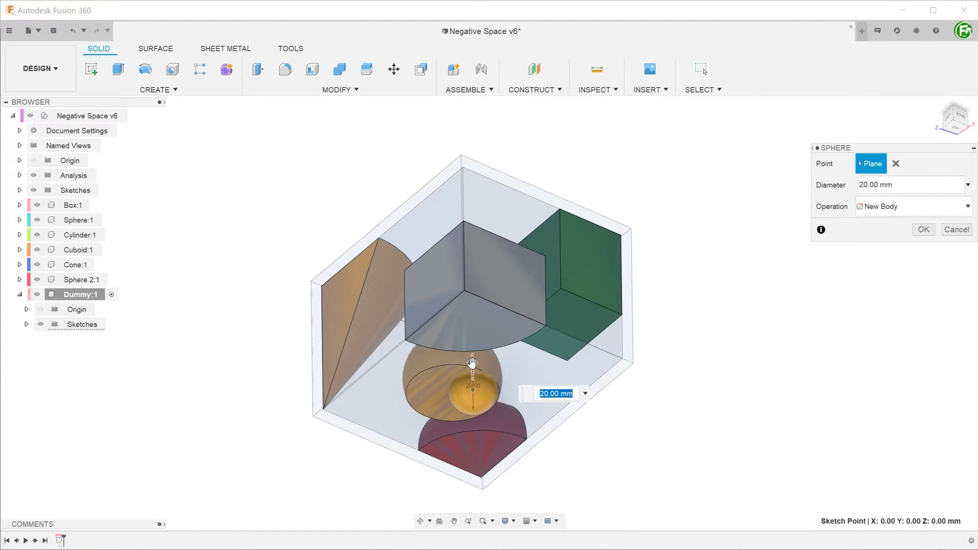
drag(465, 362, 465, 229)
shift+middle_drag(465, 229, 492, 328)
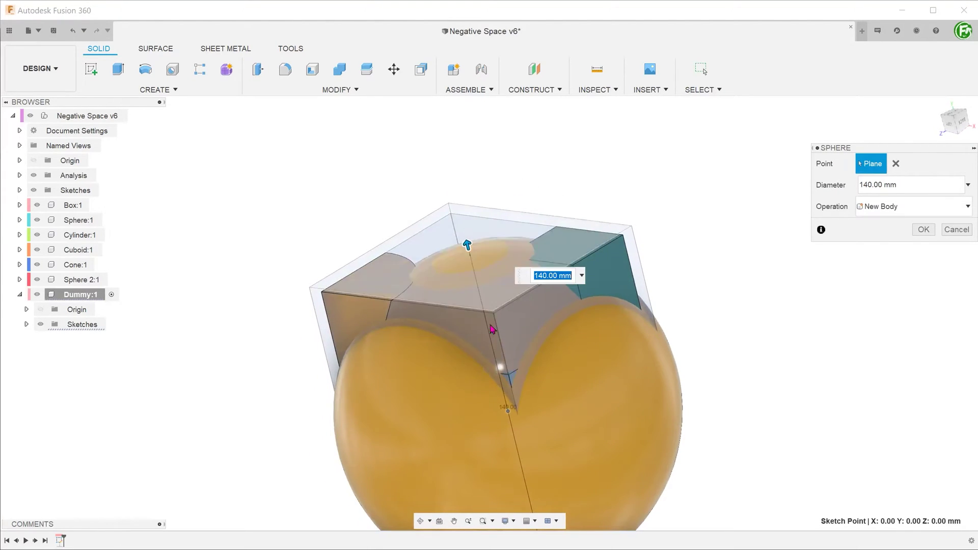
drag(467, 246, 446, 154)
click(924, 229)
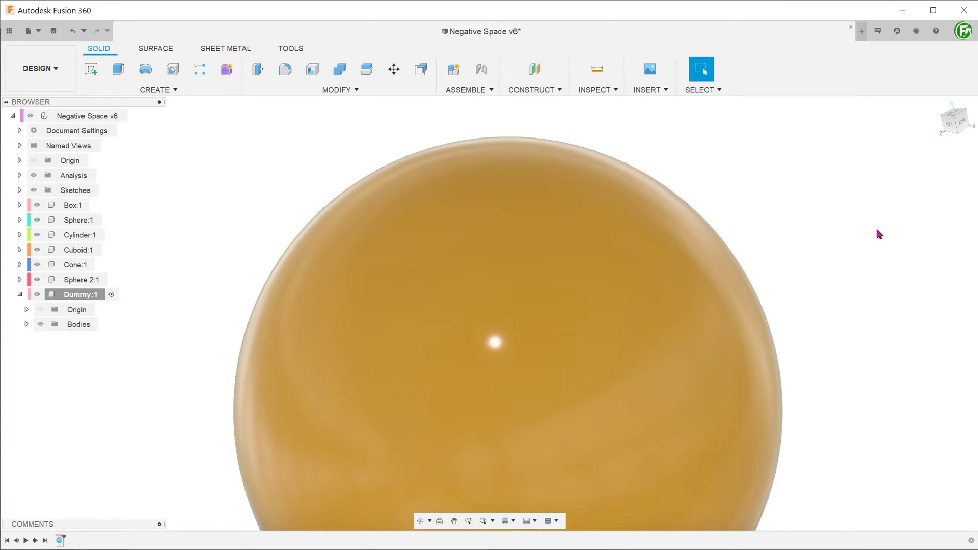
Check in wireframe display whether the sphere fully encloses the box, and return to shaded display with visible edges only.
scroll(636, 273, down, 2)
shift+middle_drag(635, 273, 561, 258)
key(ctrl+7)
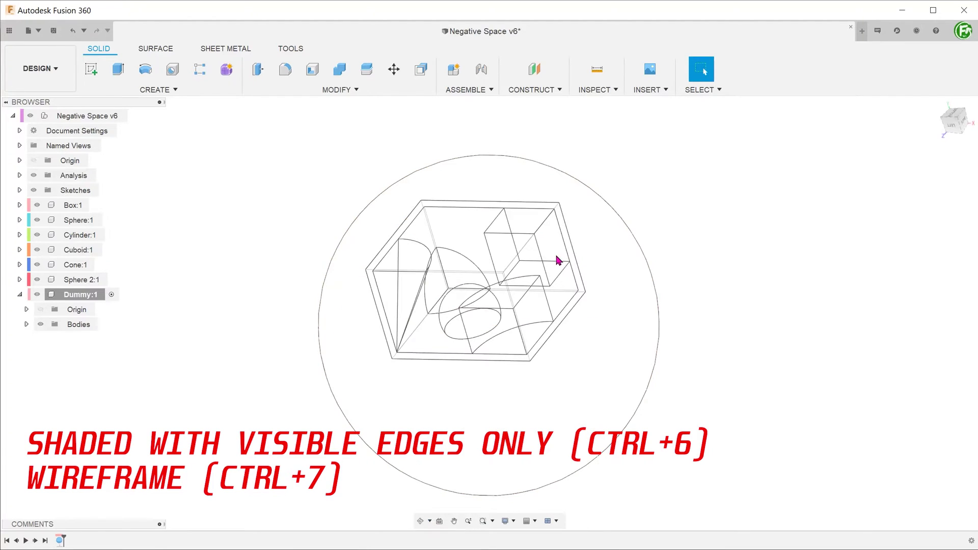
mouse_move(470, 285)
shift+middle_down()
mouse_move(455, 296)
mouse_move(469, 307)
mouse_move(460, 313)
shift+middle_up()
key(ctrl+6)
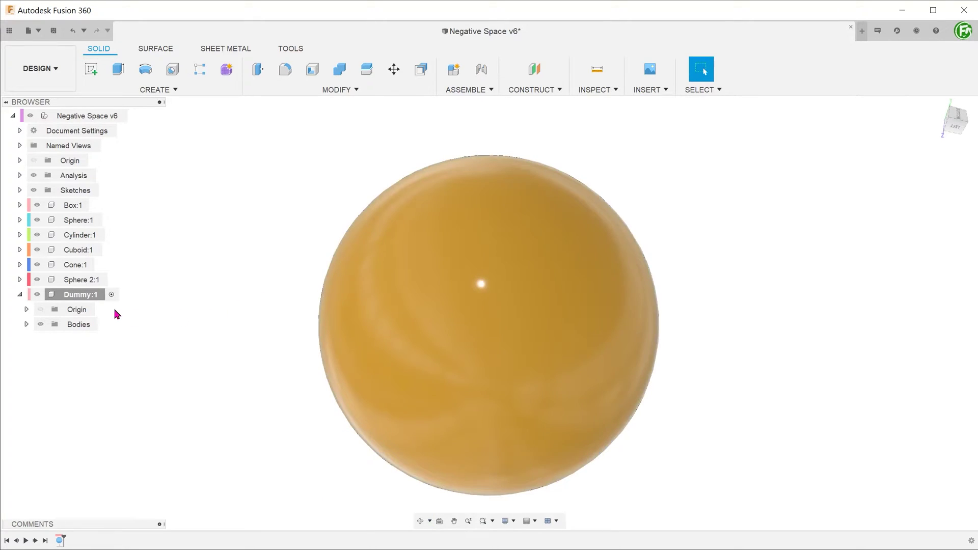
Set the Dummy component's opacity to 50% and view the box and shapes inside the sphere.
right_click(90, 295)
mouse_move(153, 292)
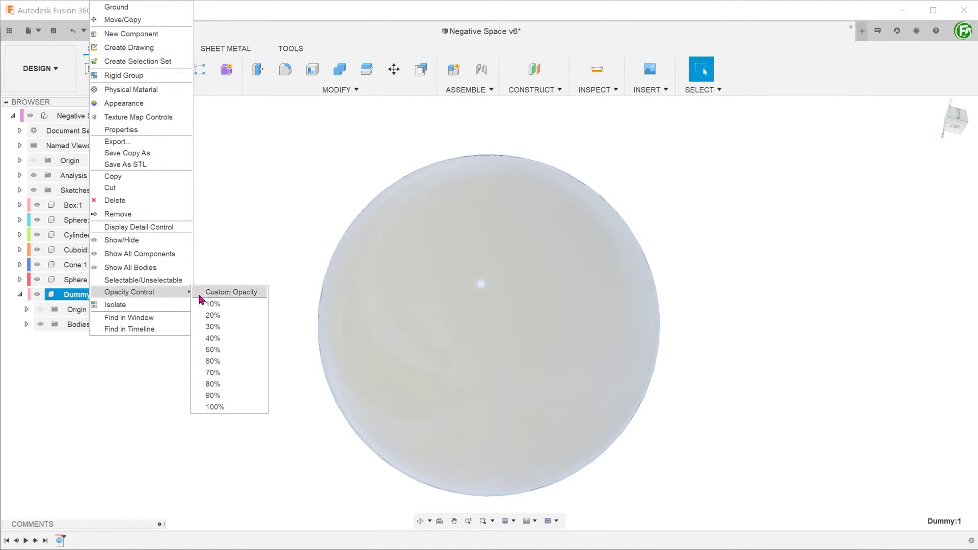
click(214, 349)
click(232, 344)
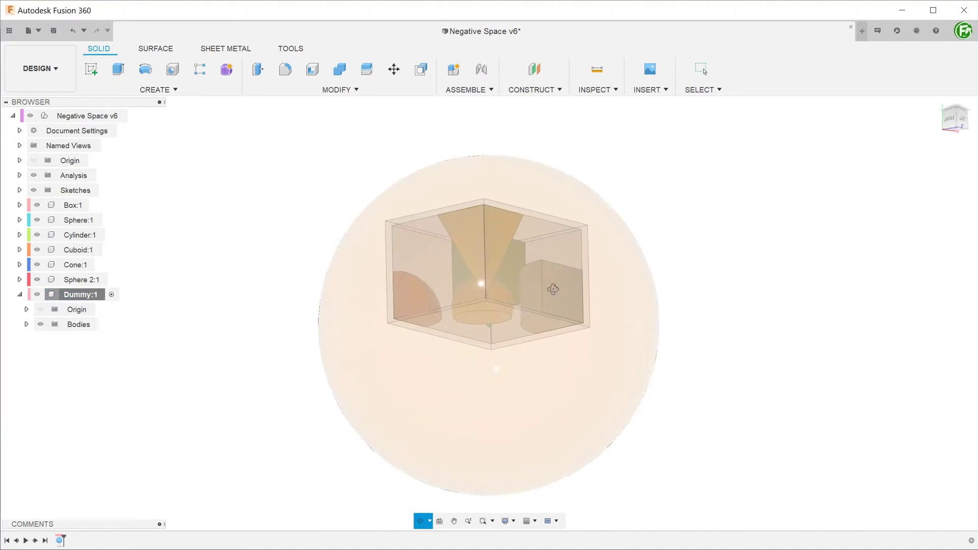
drag(553, 289, 657, 392)
key(Escape)
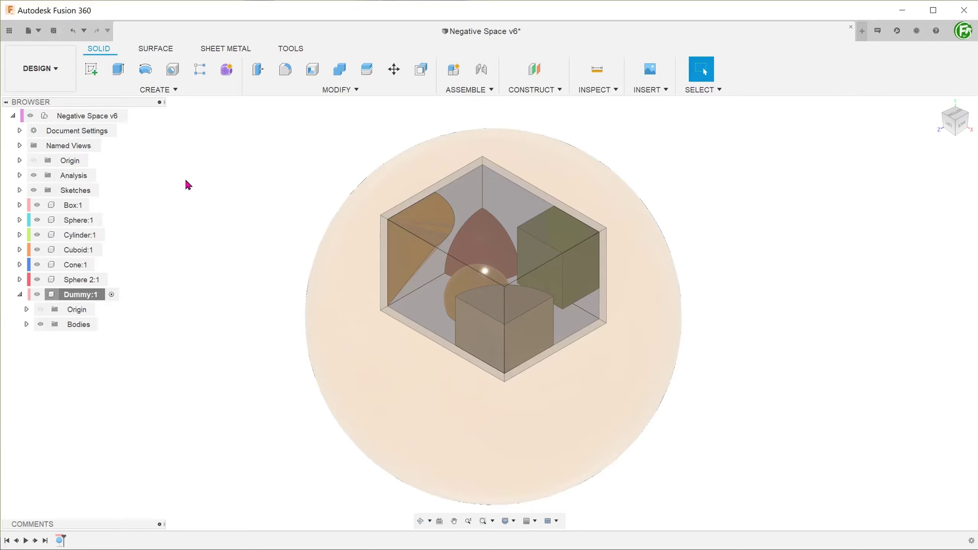
Start a Combine with the large Dummy sphere as the target body and the operation set to Cut.
click(336, 89)
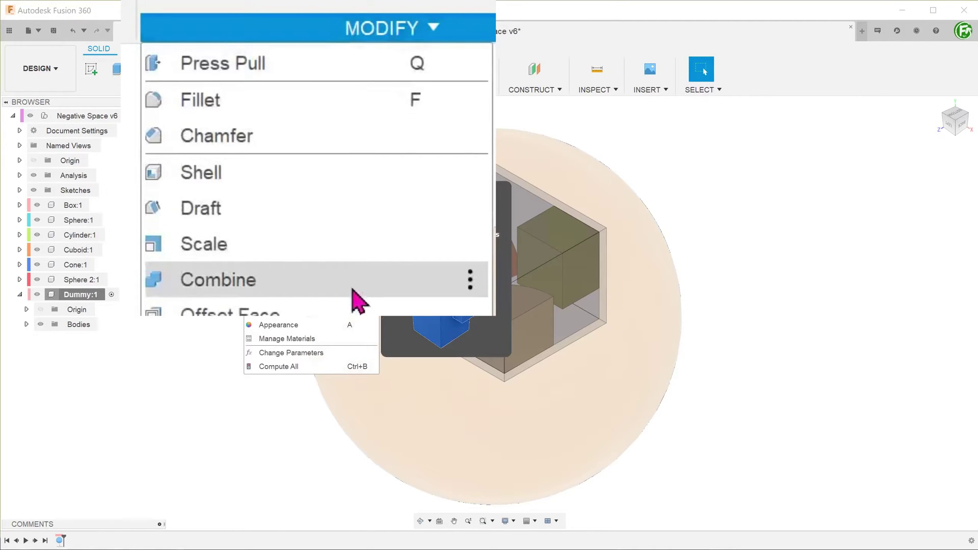
click(327, 189)
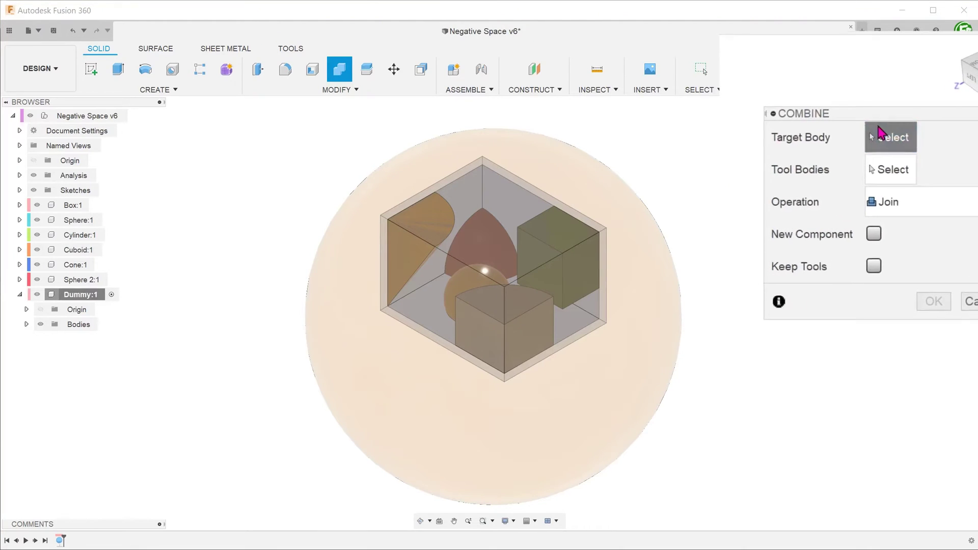
click(599, 186)
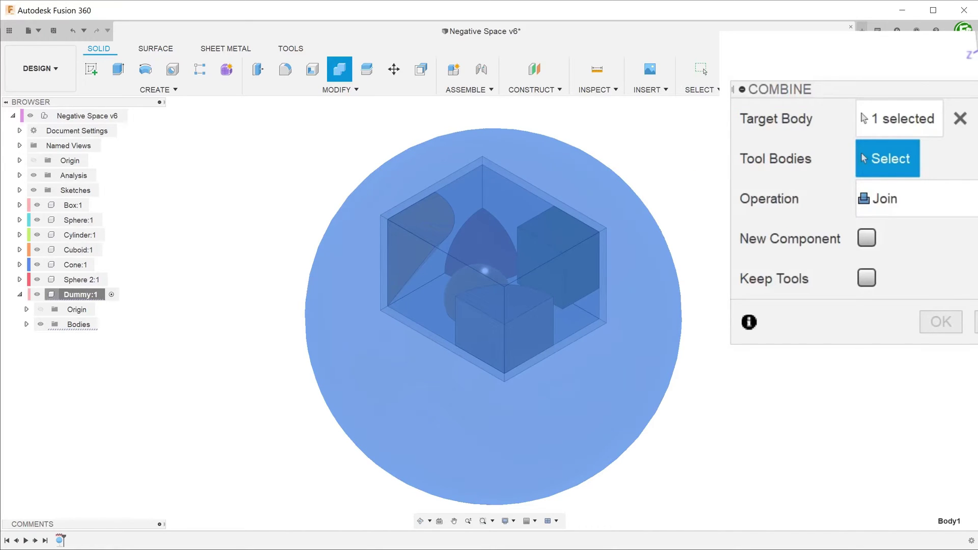
click(943, 205)
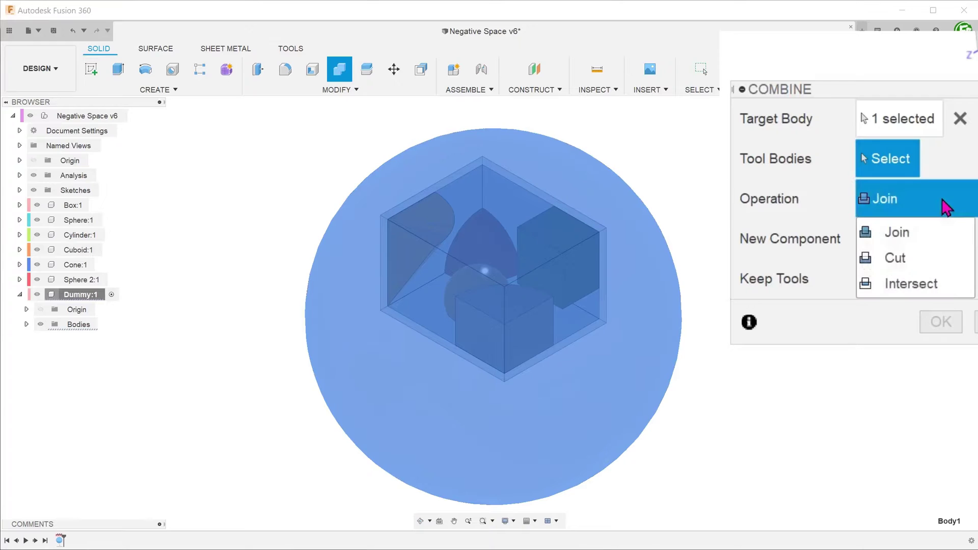
click(953, 262)
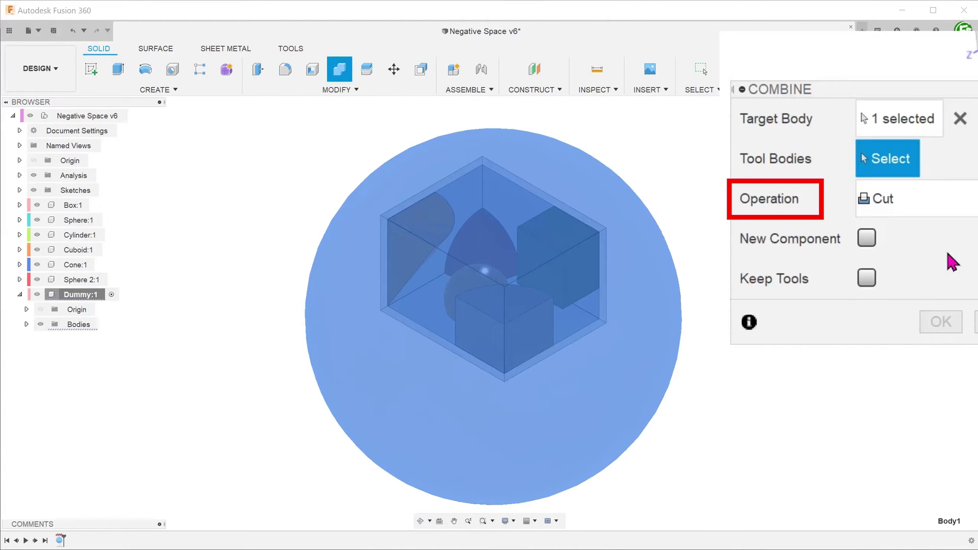
Select the box and the cone, small sphere, cylinder, cuboid and second sphere inside it as the tool bodies.
click(530, 213)
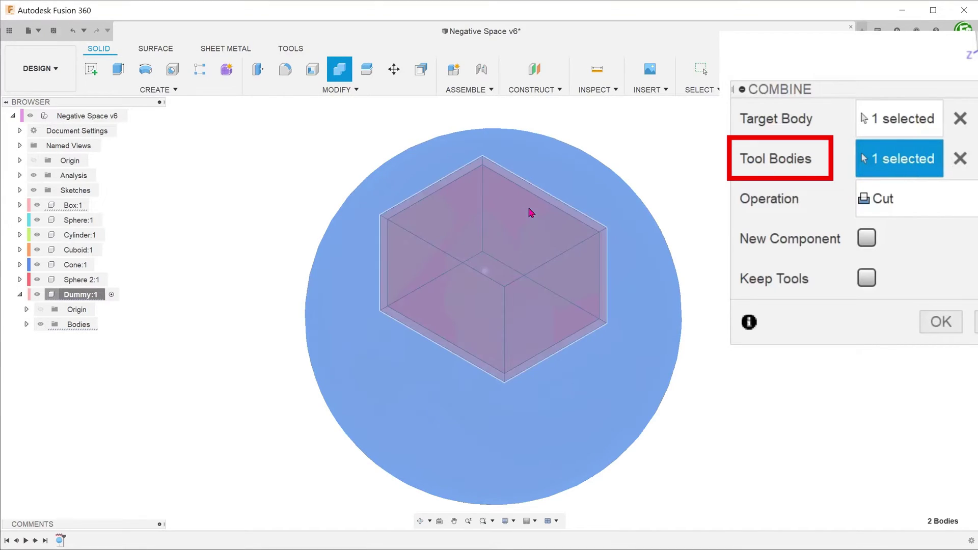
click(432, 228)
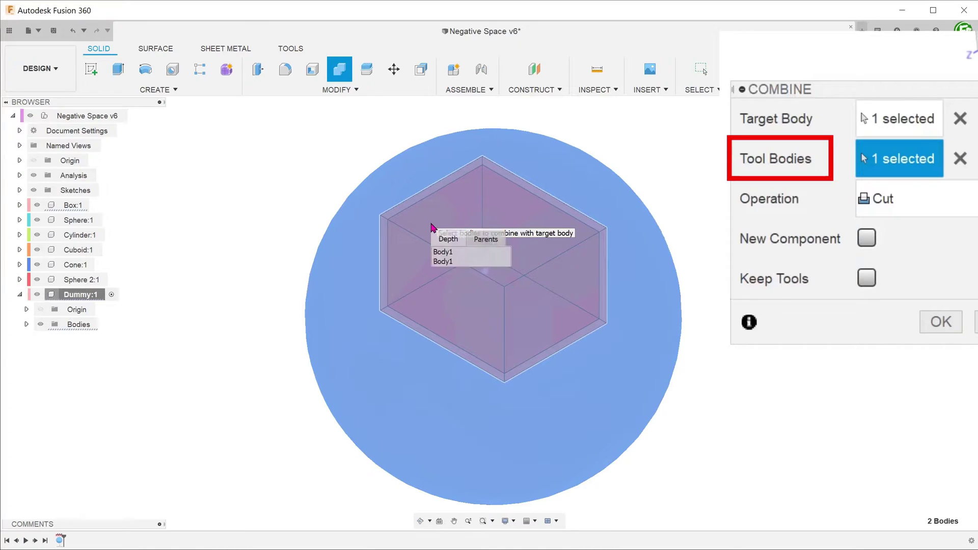
click(460, 263)
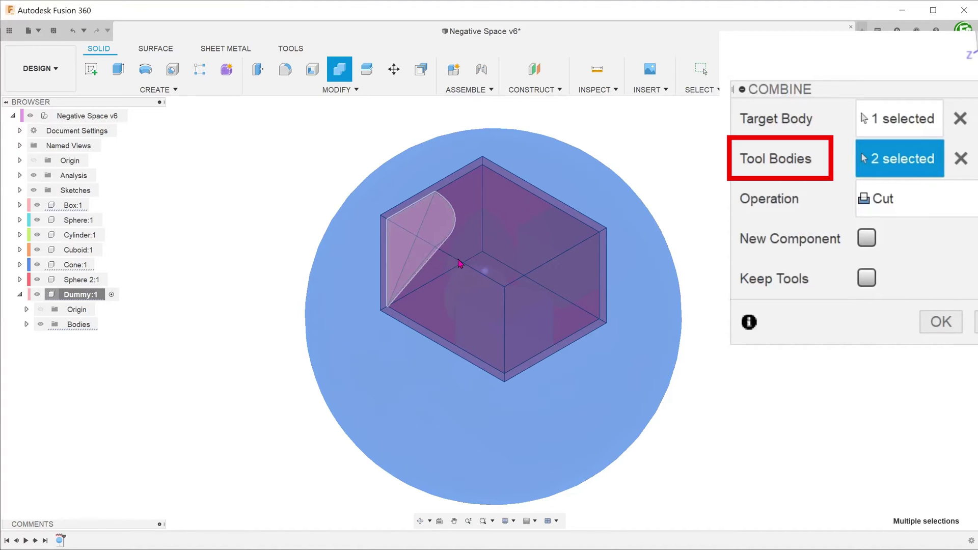
click(482, 283)
click(502, 319)
click(500, 352)
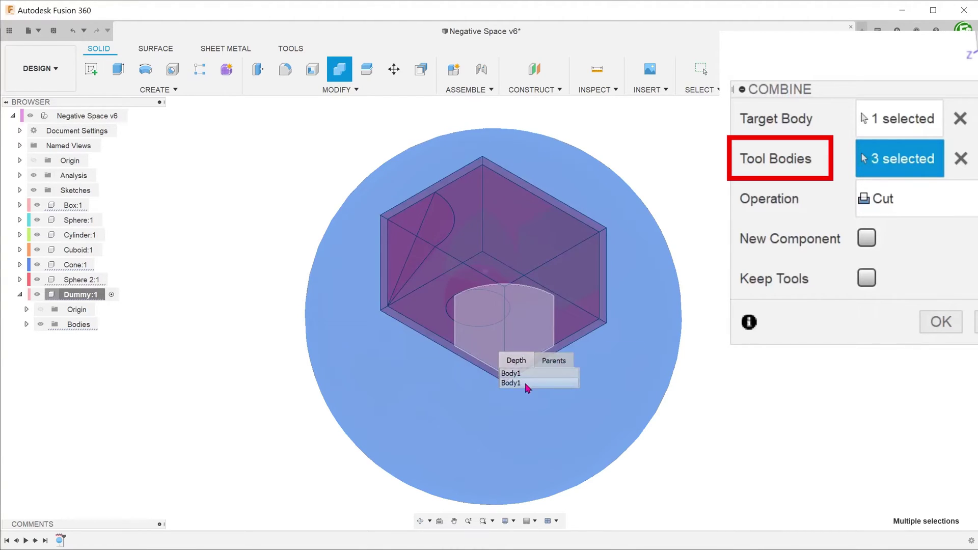
click(527, 388)
click(560, 364)
click(570, 393)
click(485, 232)
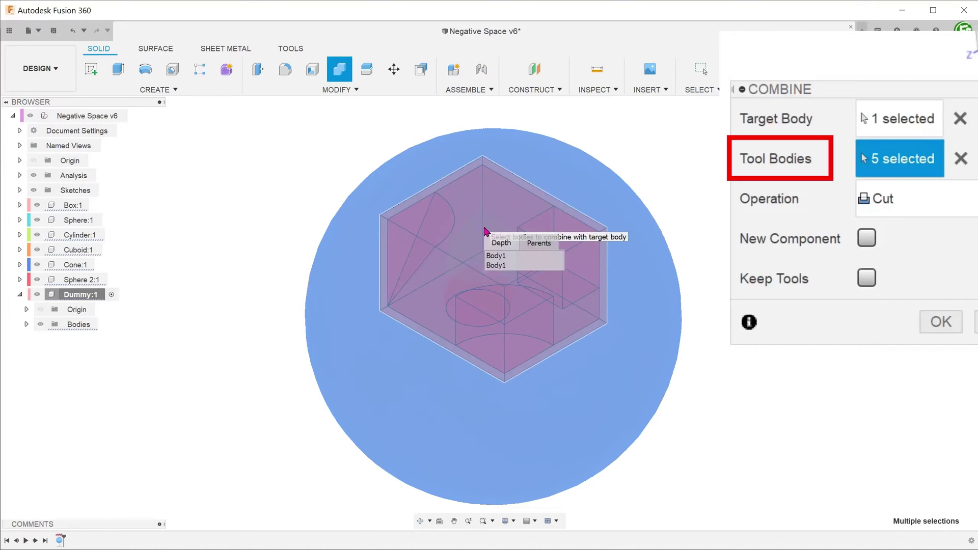
click(497, 256)
scroll(459, 377, up, 1)
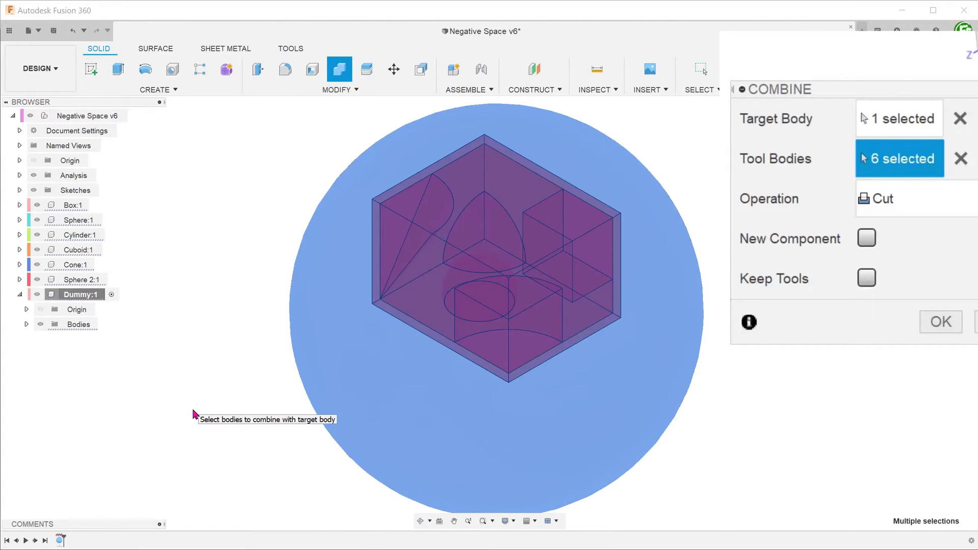
Check that the Sphere and Cylinder bodies are selected, and complete the cut with Keep Tools enabled.
click(20, 220)
click(26, 250)
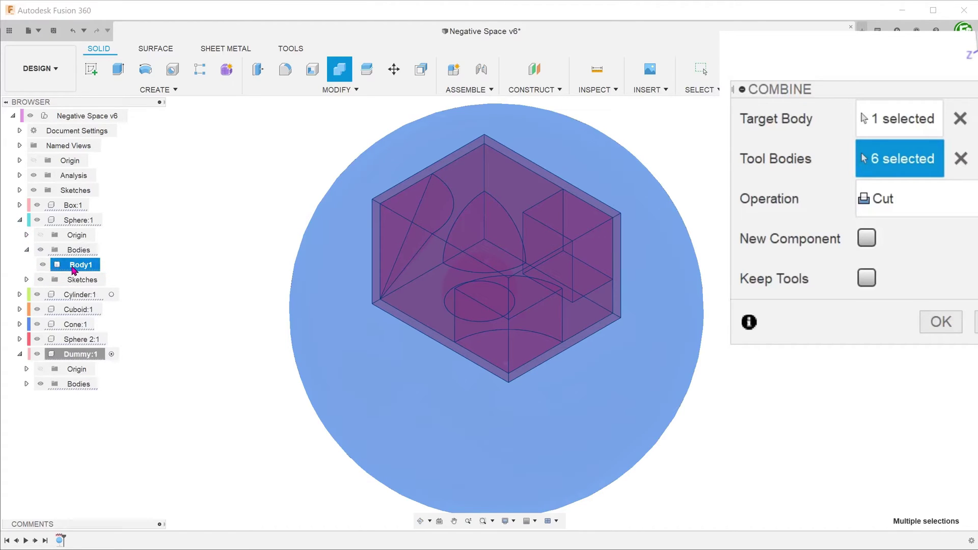
click(19, 294)
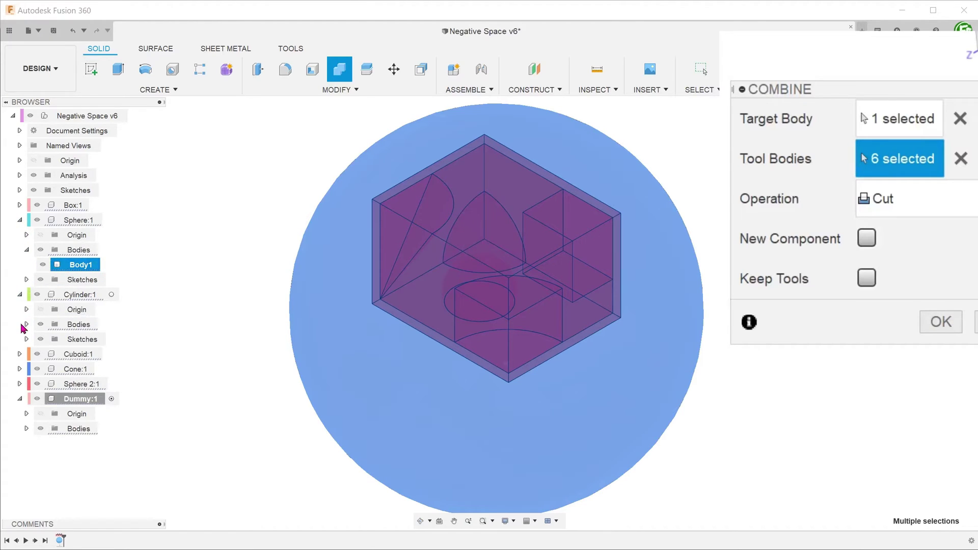
click(26, 325)
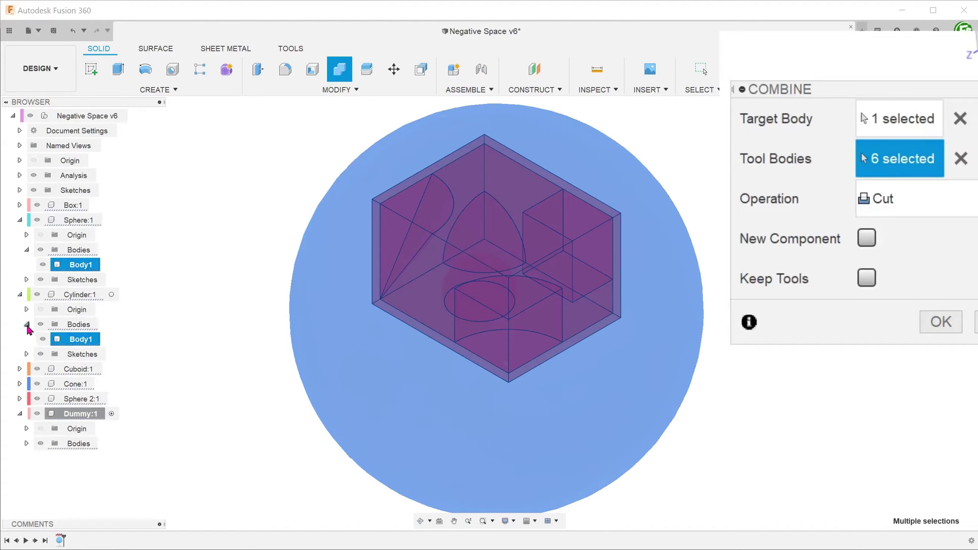
click(866, 282)
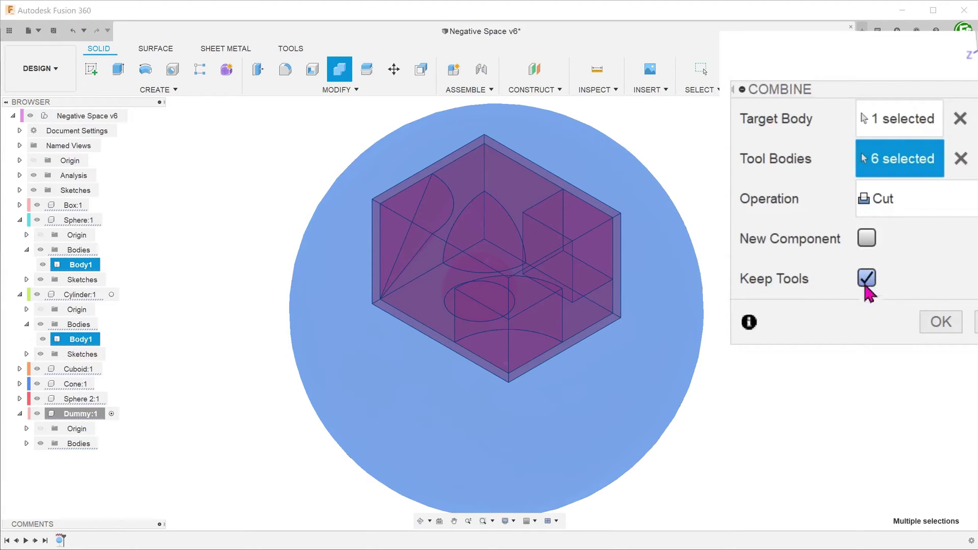
click(939, 322)
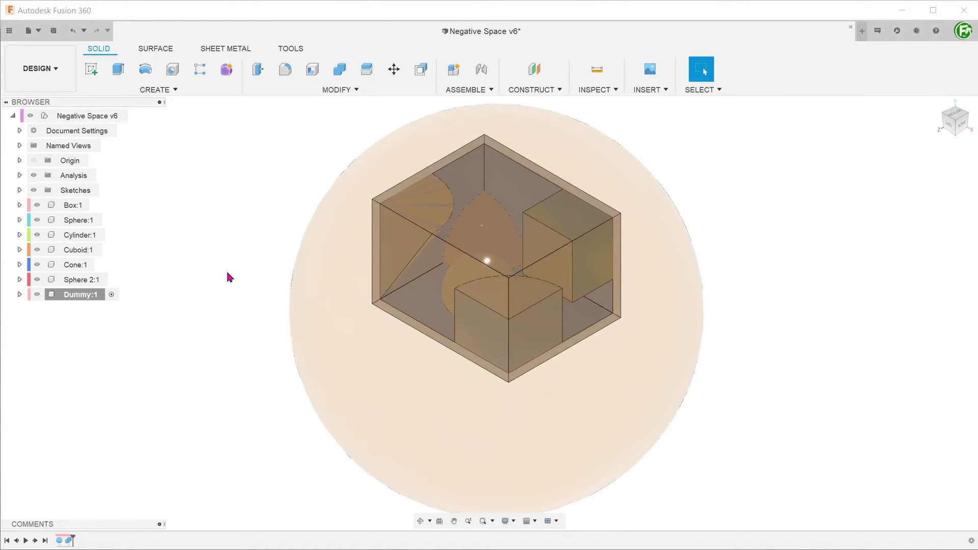
Hide the Box, Sphere, Cylinder, Cuboid, Cone and Sphere 2 components, leaving only Dummy shown.
click(37, 205)
click(37, 220)
click(50, 198)
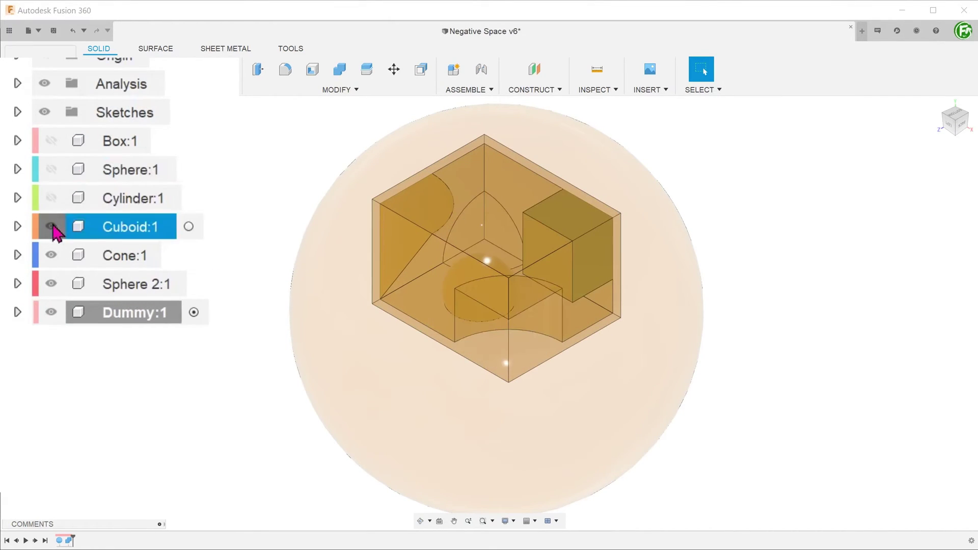
click(51, 227)
click(51, 255)
click(51, 284)
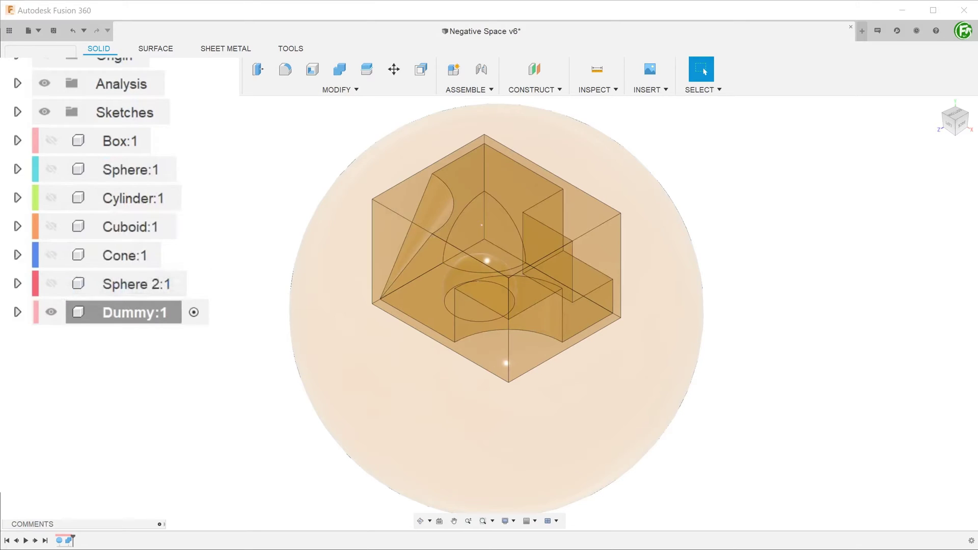
Expand the Dummy component's bodies, view Body1 and Body2 separately, and leave only Body1, the negative space, shown.
click(18, 312)
click(31, 370)
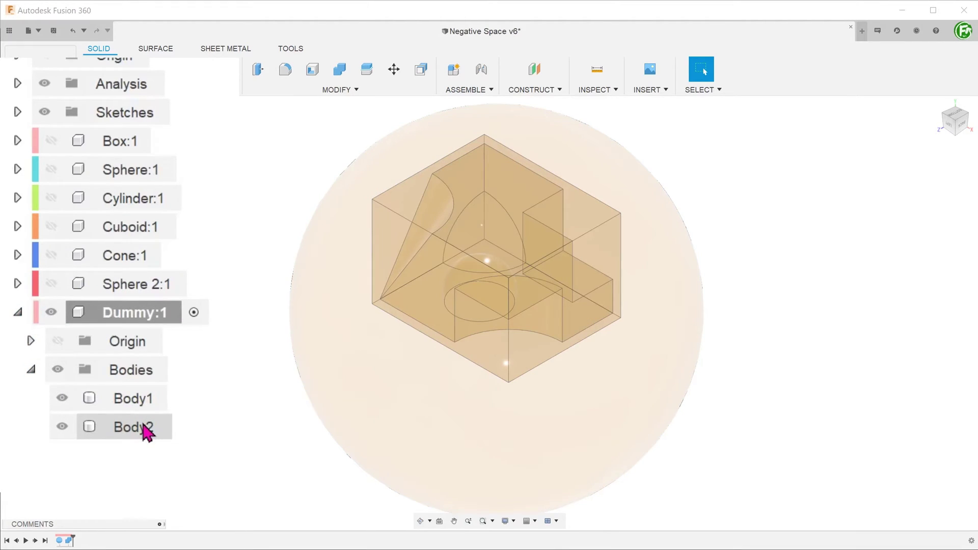
click(63, 398)
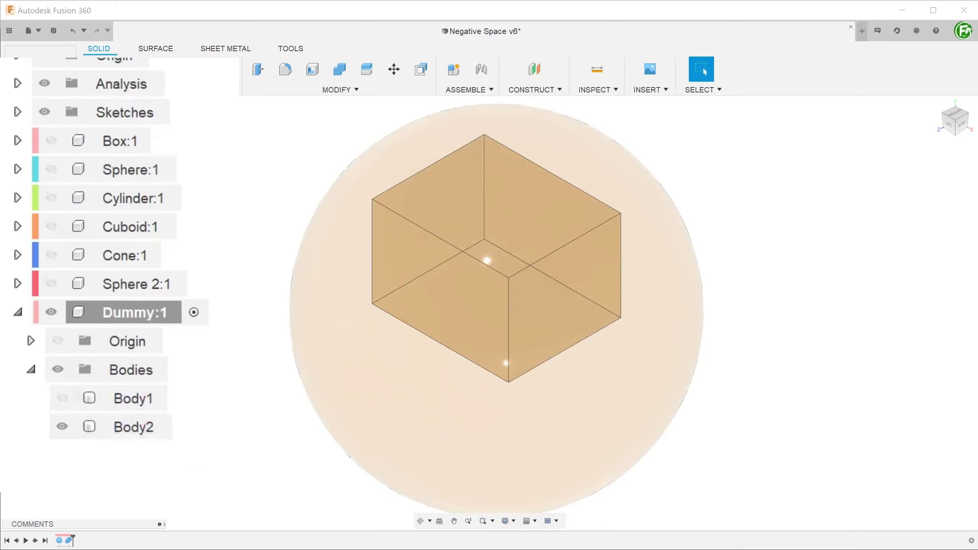
click(62, 427)
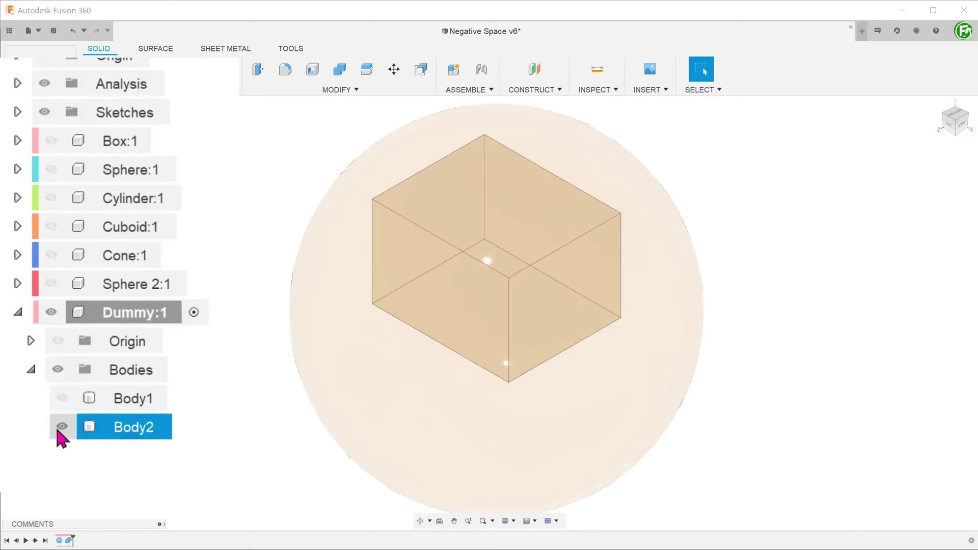
click(62, 398)
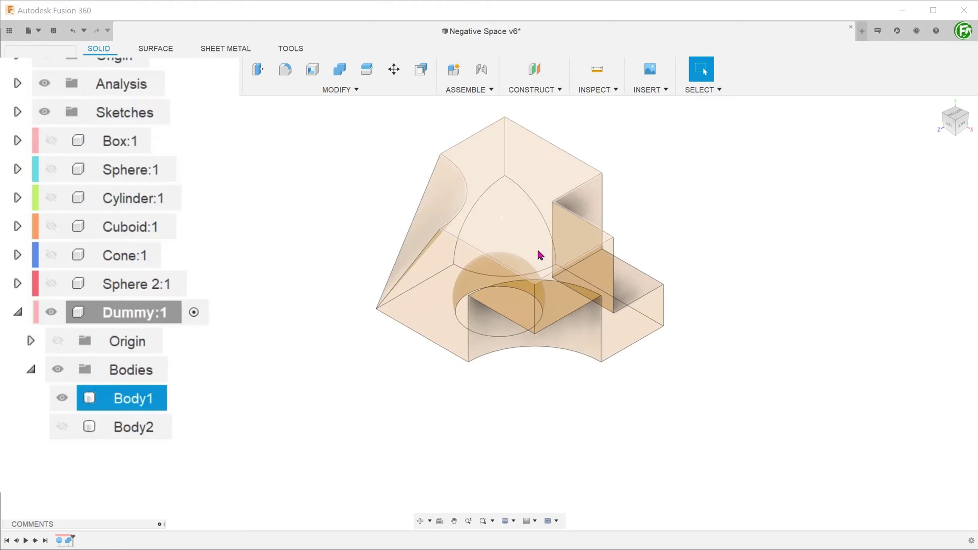
Set the Dummy component's opacity to 100% and examine the negative-space body from different angles.
shift+middle_drag(539, 254, 287, 252)
right_click(71, 297)
mouse_move(135, 293)
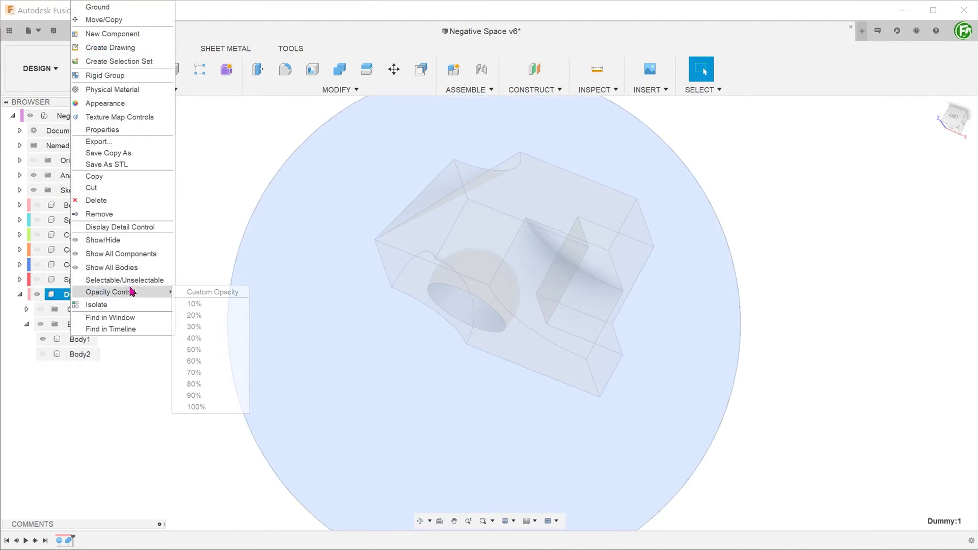
click(197, 407)
click(159, 384)
shift+middle_drag(459, 306, 360, 260)
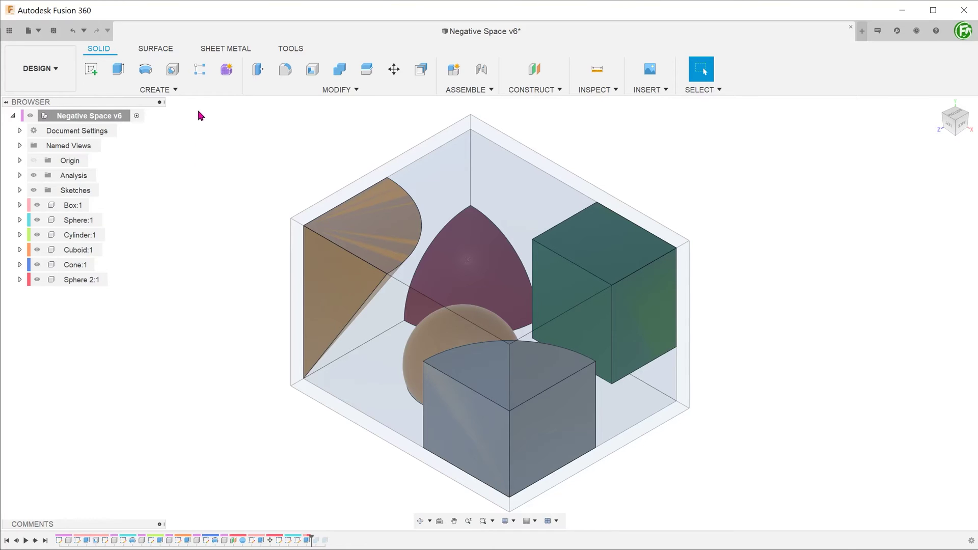
Create an empty, activated component named dummy under the top-level Negative Space assembly.
click(159, 89)
click(161, 111)
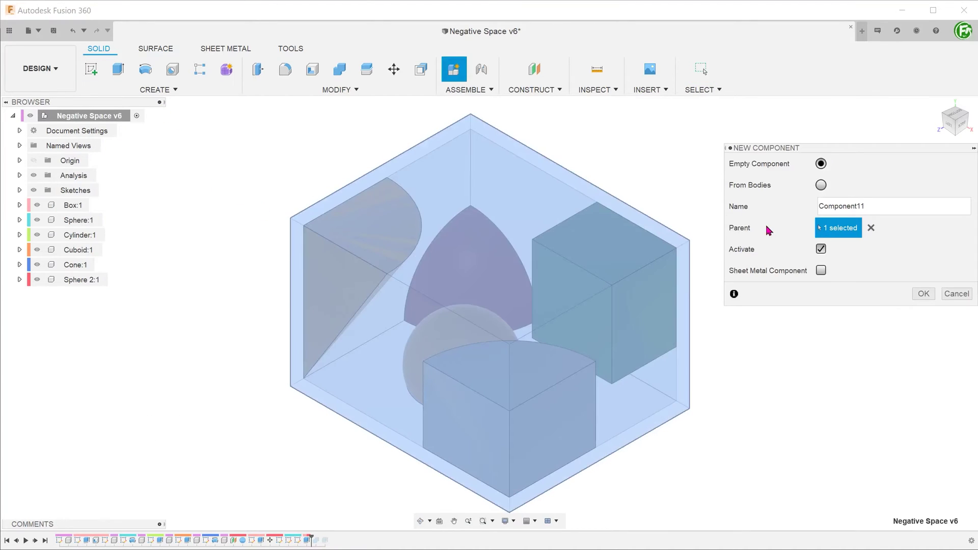
drag(874, 210, 822, 208)
text(dummy)
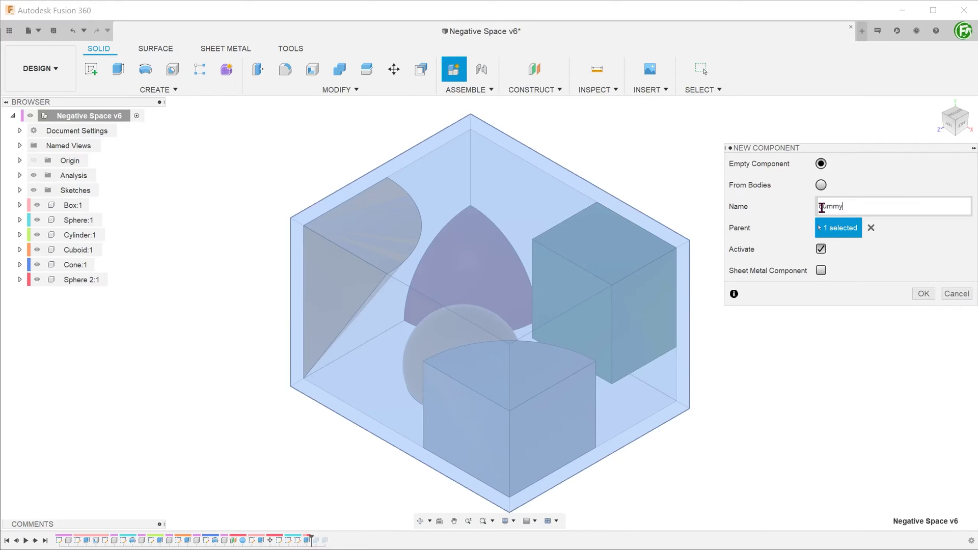
key(Return)
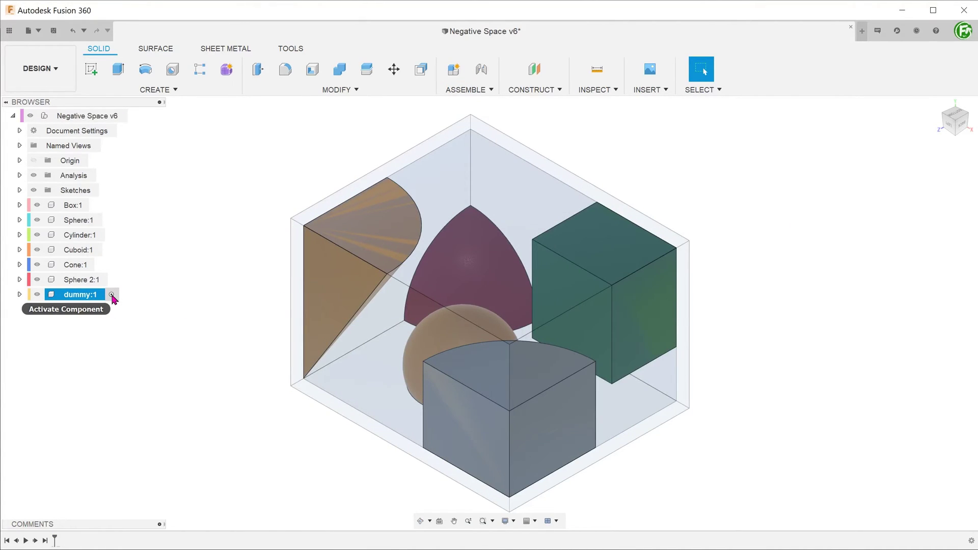
Start a Boundary Fill and select the outer box, the cone and the sphere segment in the back corner as tools.
click(180, 93)
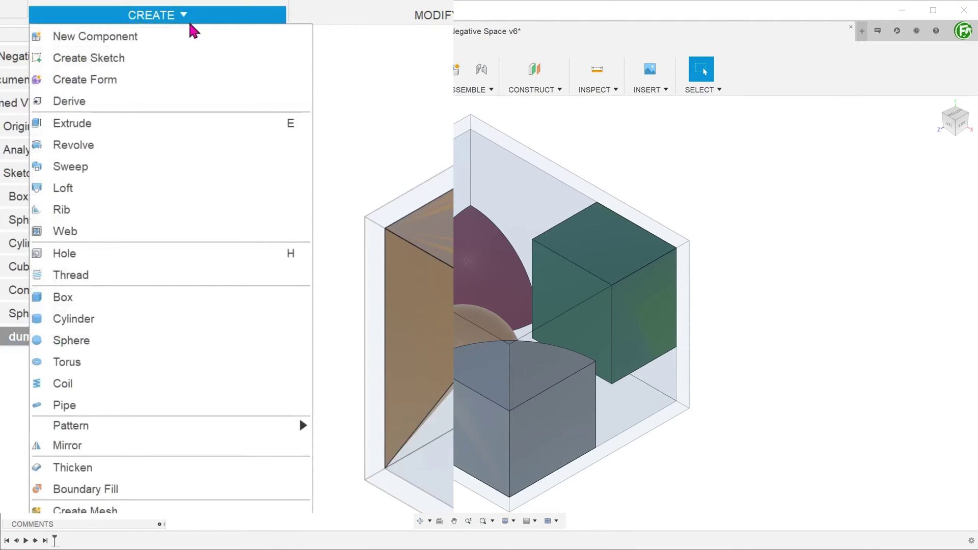
click(156, 490)
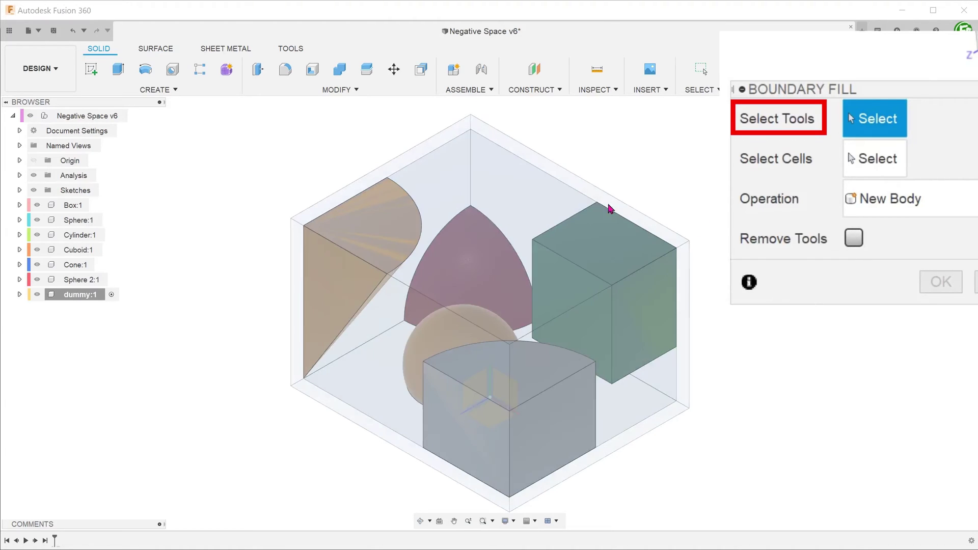
click(550, 201)
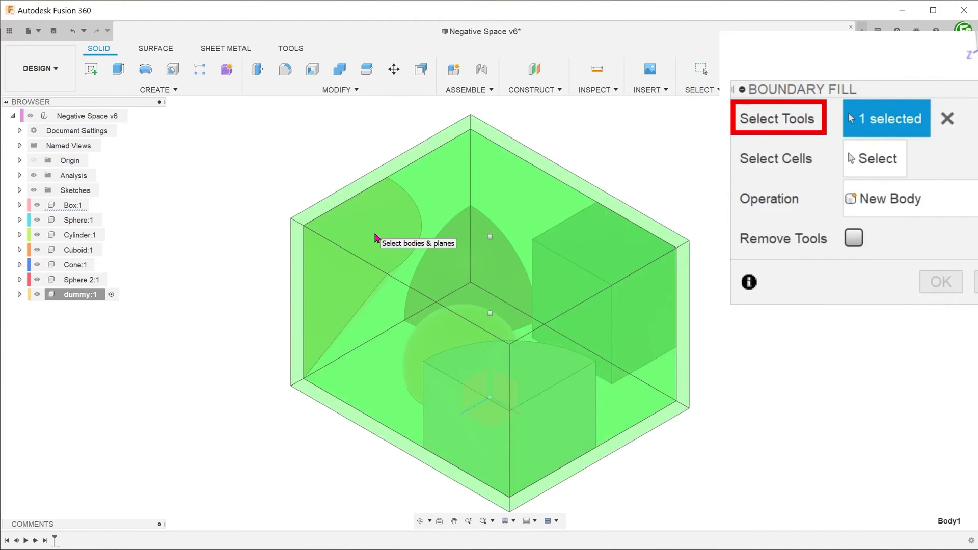
click(376, 238)
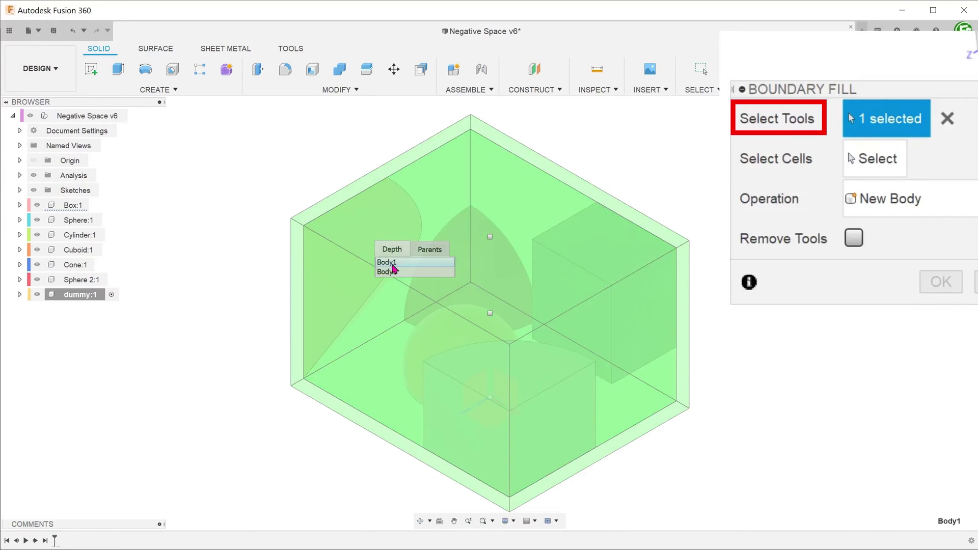
click(397, 272)
click(474, 263)
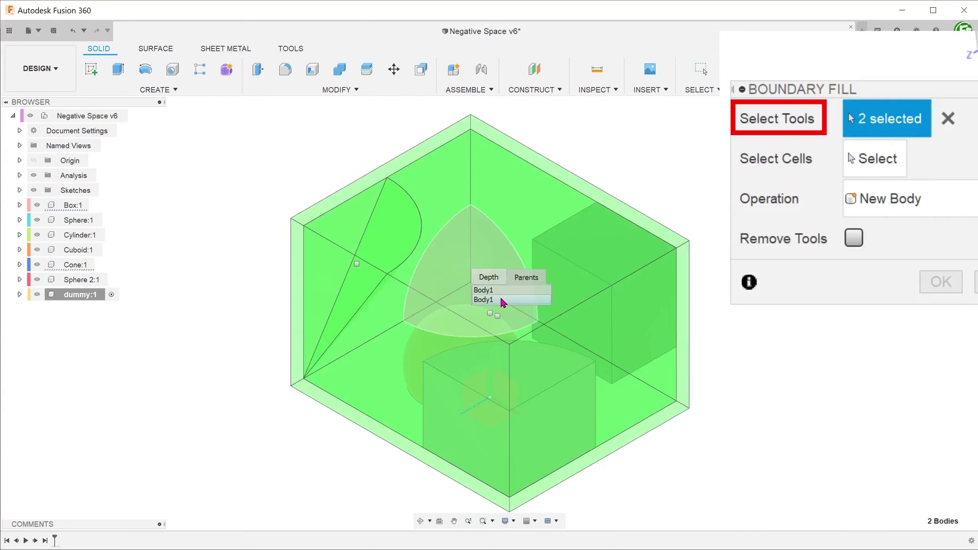
click(500, 300)
Add the cuboid, the cylinder segment and the small sphere to the Boundary Fill tools.
click(604, 272)
click(614, 296)
click(433, 415)
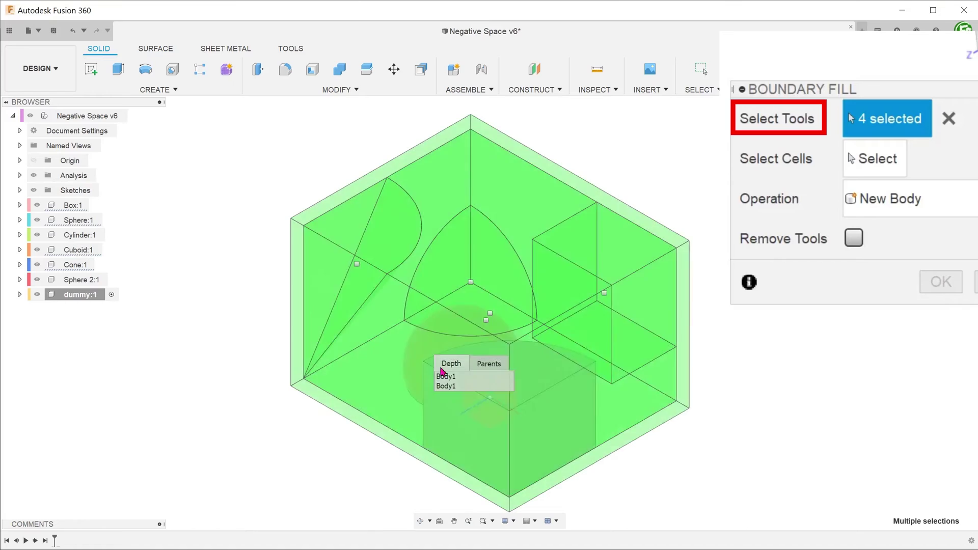
click(441, 442)
click(541, 392)
click(555, 484)
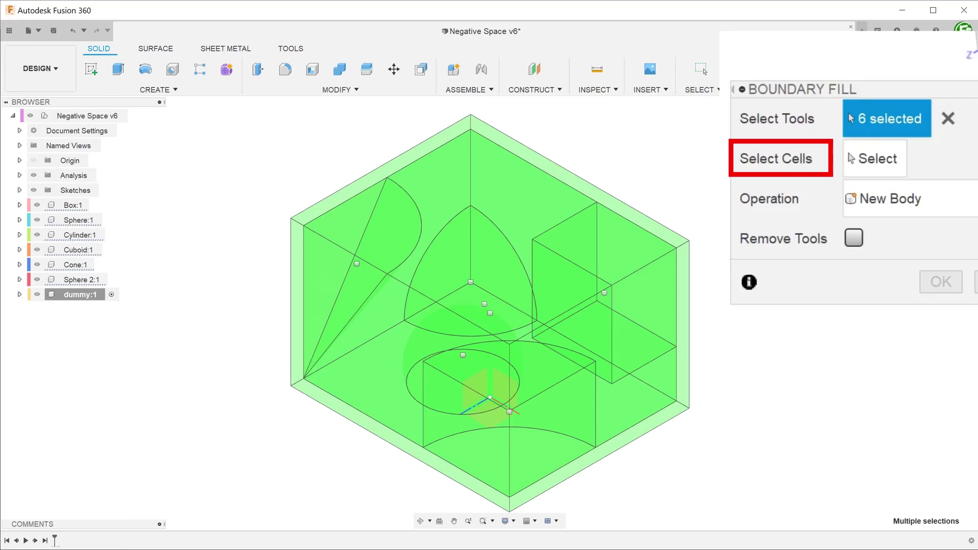
Select the empty cell around the shapes inside the box, and complete the fill as a New Body with Remove Tools off.
click(875, 158)
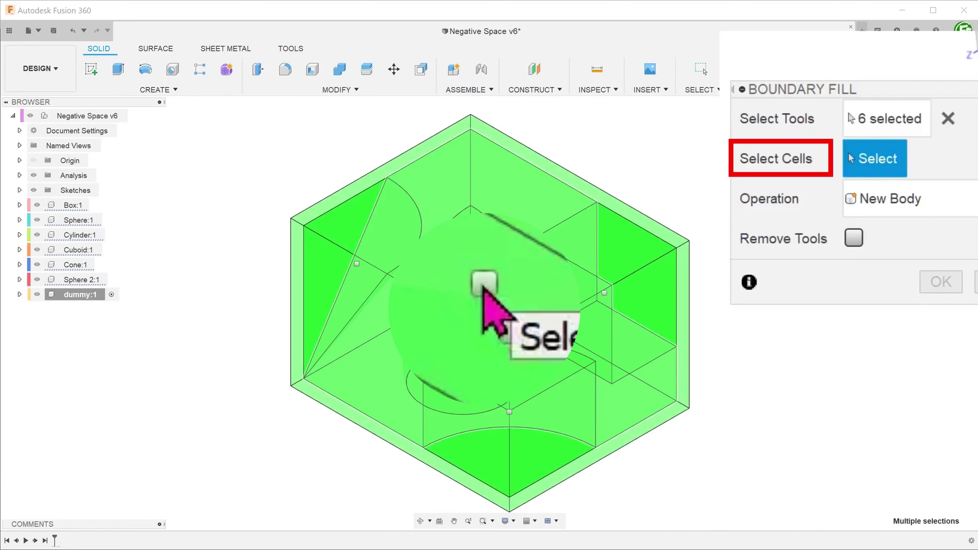
click(483, 288)
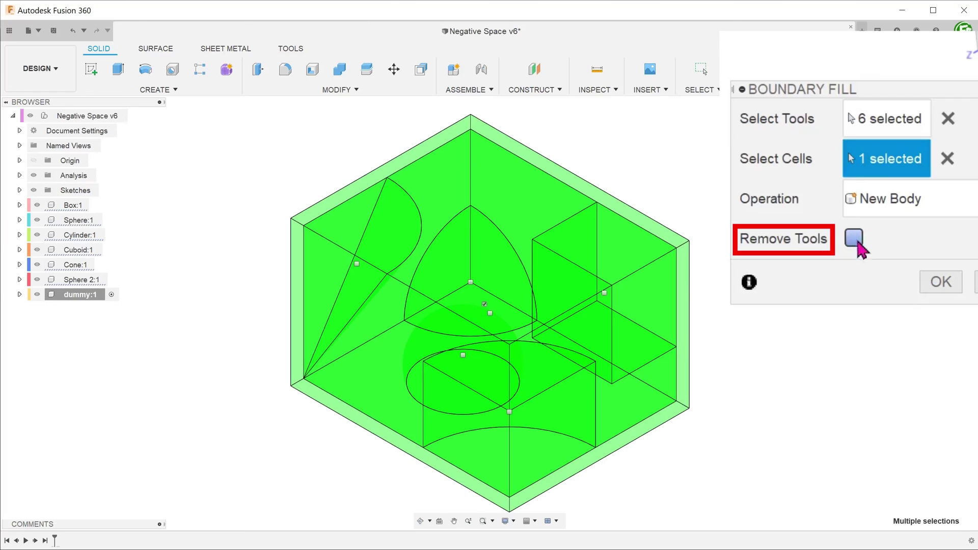
click(938, 283)
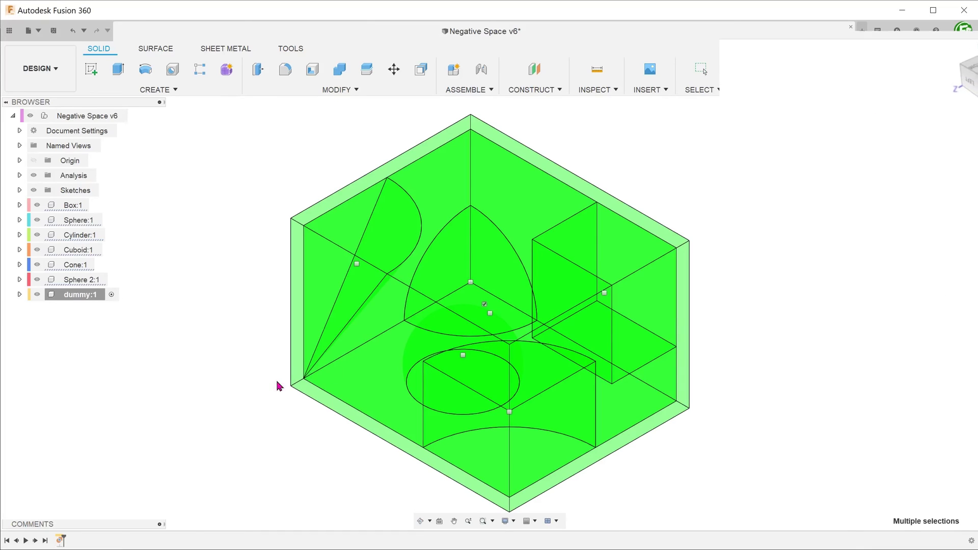